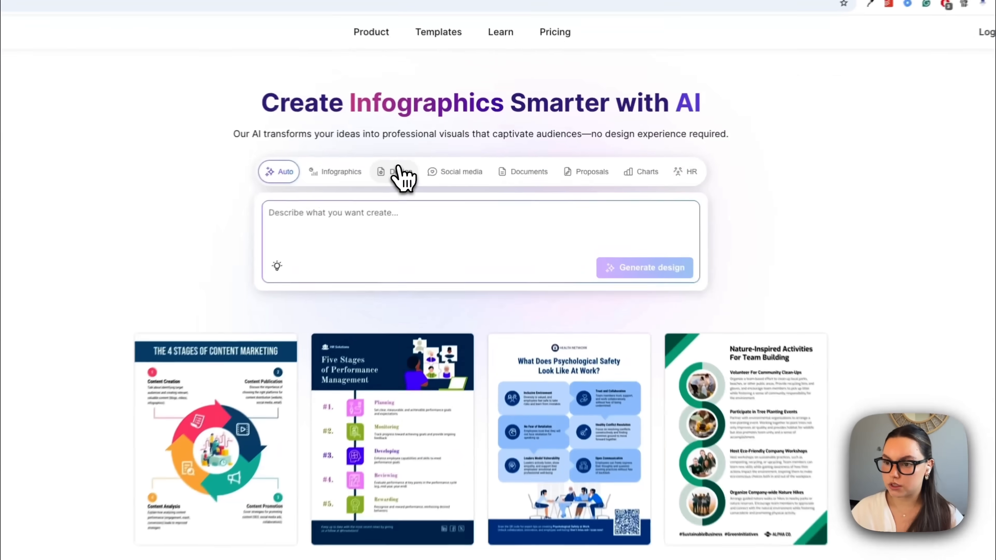
Choose the Flyer design type and paste the digital marketing workshop flyer prompt.
{"action": "left_click", "coordinate": [510, 213]}
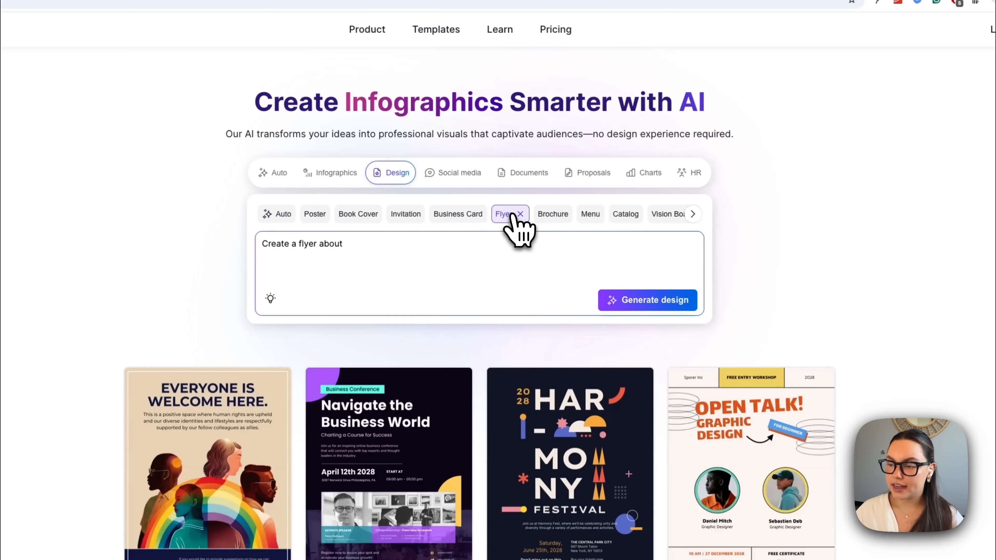
{"action": "left_click", "coordinate": [374, 245]}
{"action": "key", "text": "ctrl+a"}
{"action": "type", "text": "Create a professional, clean flyer for a digital marketing workshop. Include workshop title, date and time, speaker photo, key learning outcomes, and registration link. Use bold fonts, flat icons, and a modern layout suitable for printing and sharing online."}
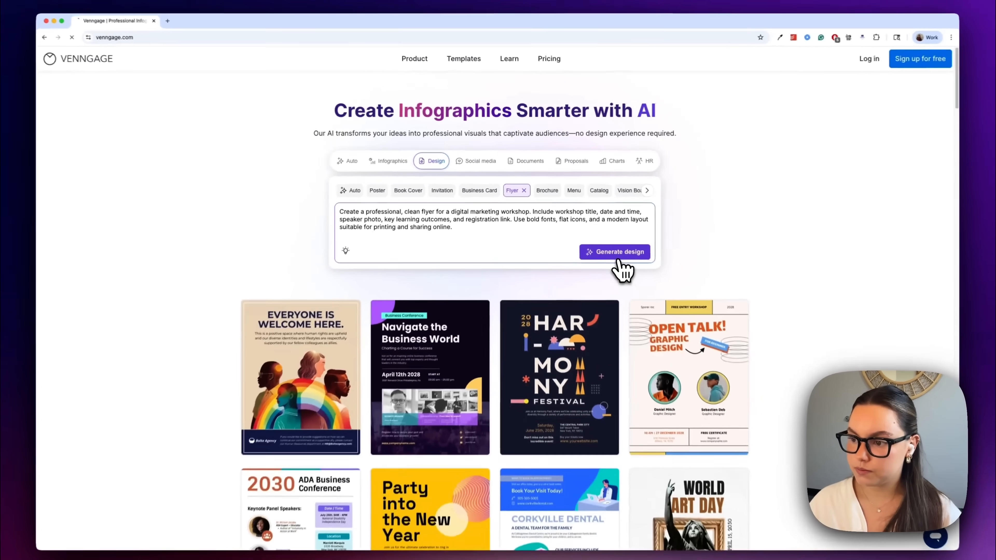
Generate the 'Master Digital Marketing' flyer from the prompt and open it for customizing.
{"action": "left_click", "coordinate": [649, 306]}
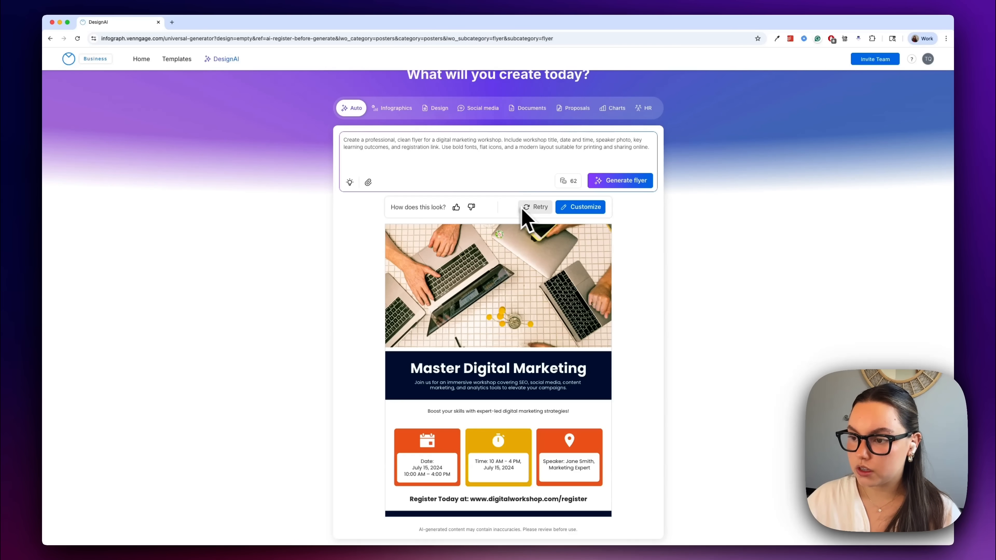
{"action": "left_click", "coordinate": [595, 209]}
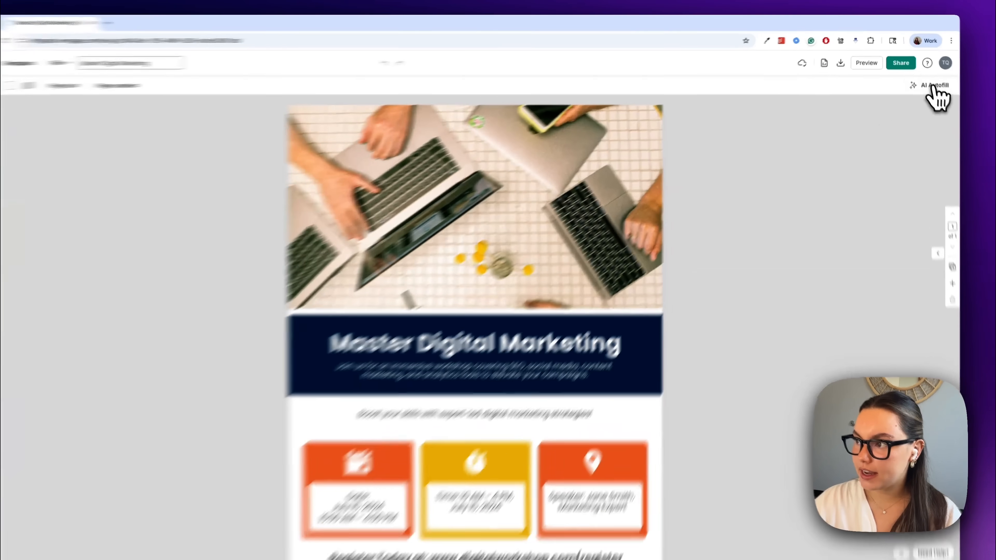
{"action": "left_click", "coordinate": [926, 80]}
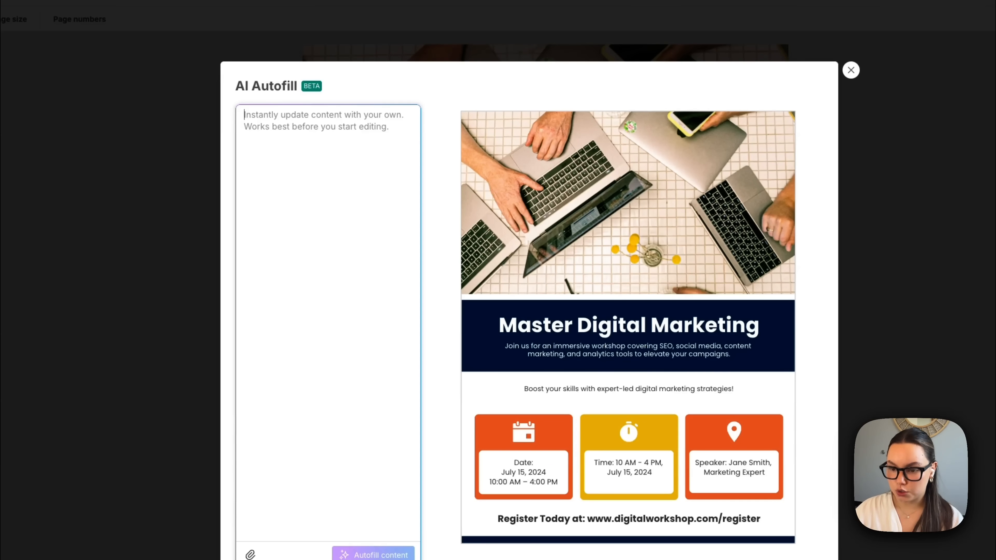
{"action": "type", "text": "C"}
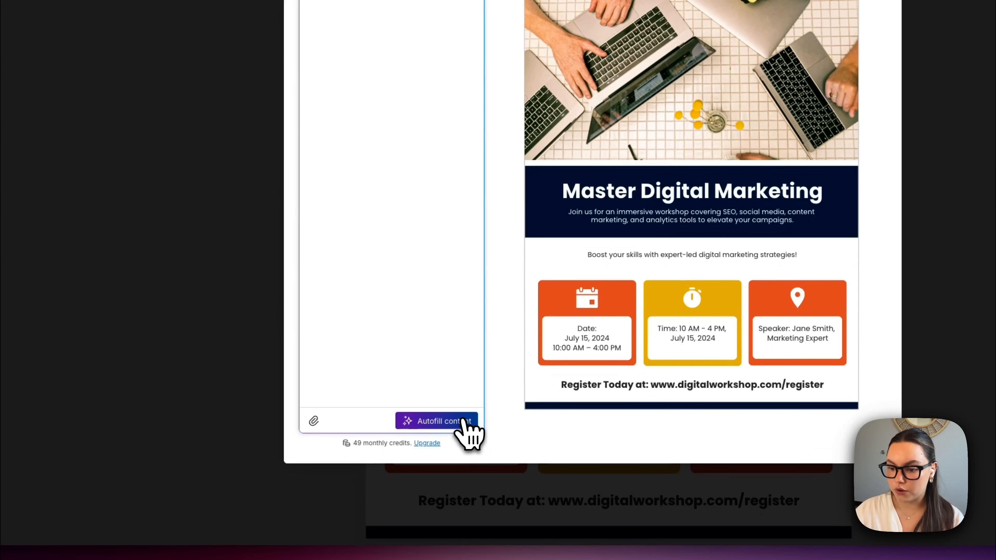
{"action": "left_click", "coordinate": [463, 421]}
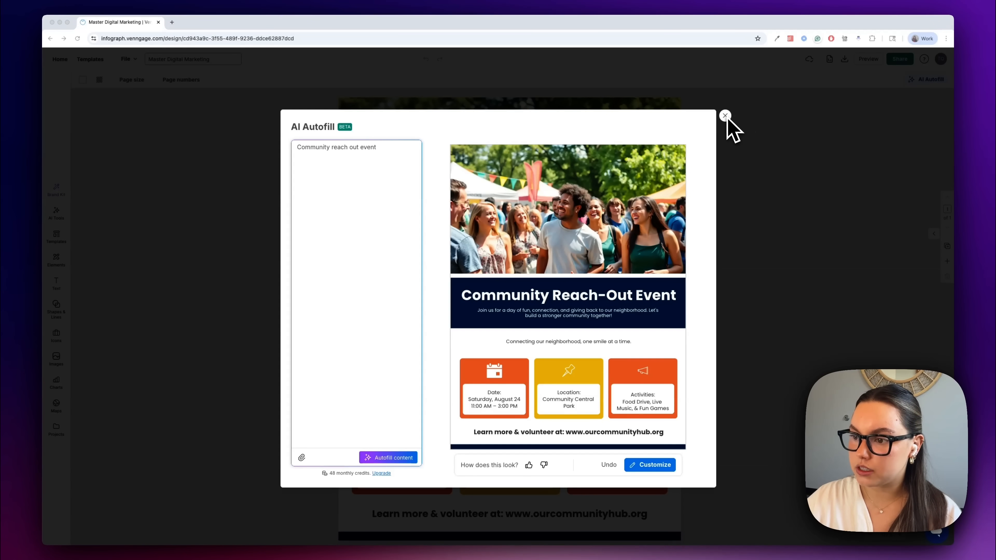
{"action": "left_click", "coordinate": [725, 116]}
{"action": "left_click", "coordinate": [558, 93]}
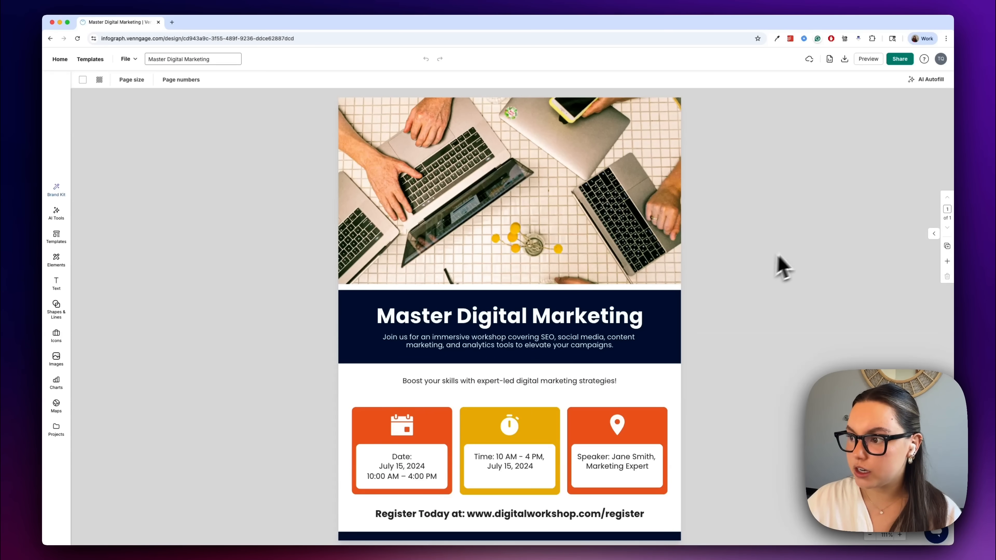
Replace the speaker card's name and title with the new speaker, Head of Growth, PaperTrail.
{"action": "left_click", "coordinate": [627, 466]}
{"action": "left_click", "coordinate": [617, 459]}
{"action": "left_click", "coordinate": [613, 458]}
{"action": "left_click_drag", "start_coordinate": [611, 458], "coordinate": [651, 468]}
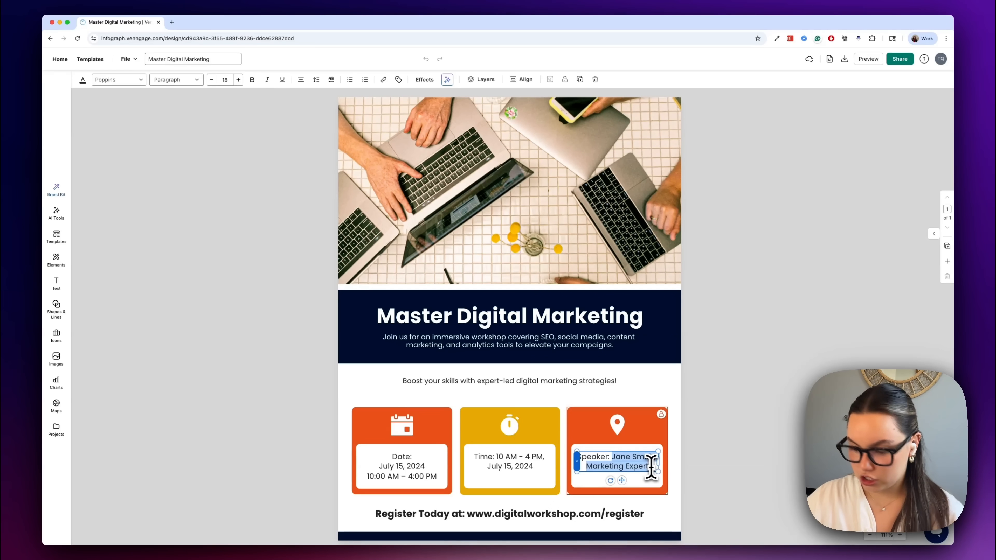
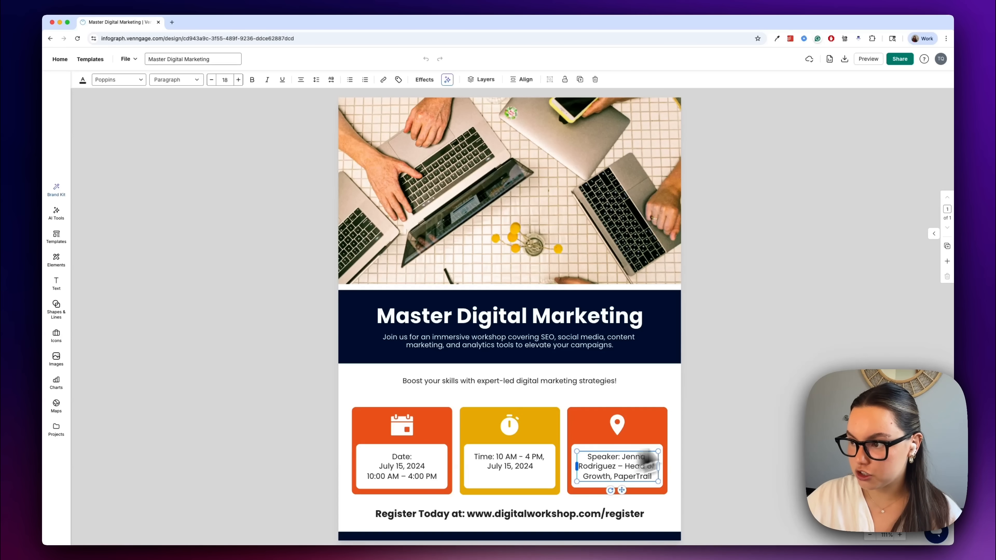
{"action": "left_click", "coordinate": [737, 431]}
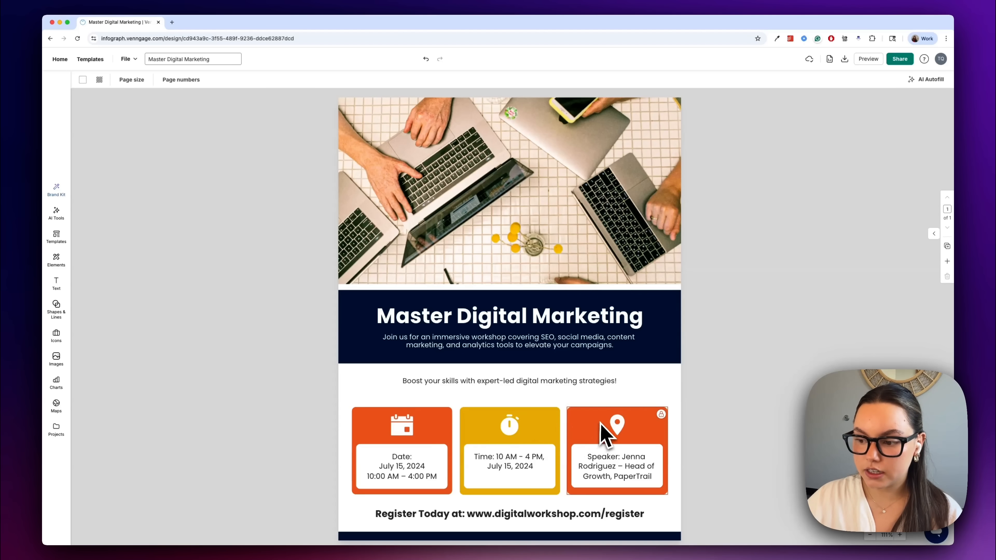
Generate 'calendar' icons with AI Tools and place the grid calendar icon on the Date card.
{"action": "left_click", "coordinate": [59, 219]}
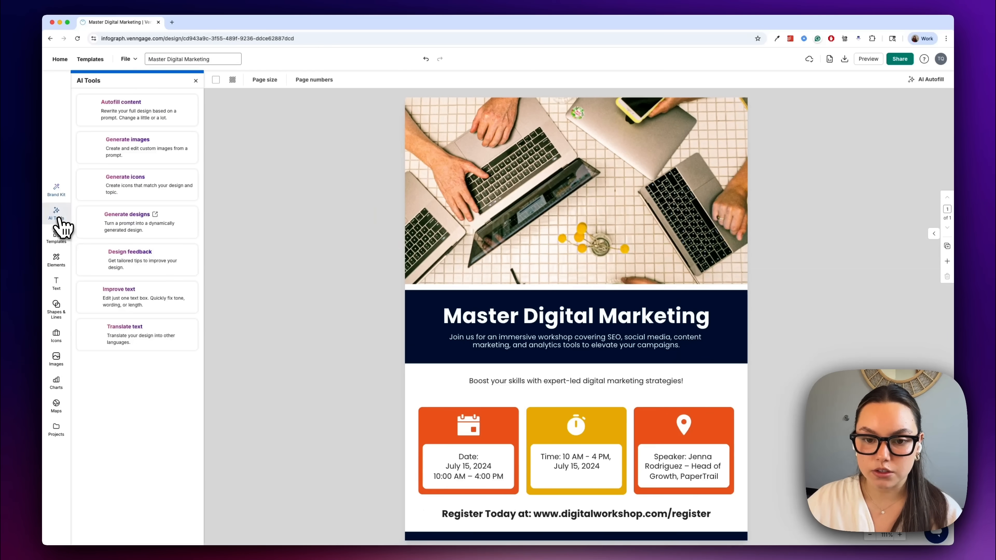
{"action": "left_click", "coordinate": [132, 192]}
{"action": "type", "text": "calen"}
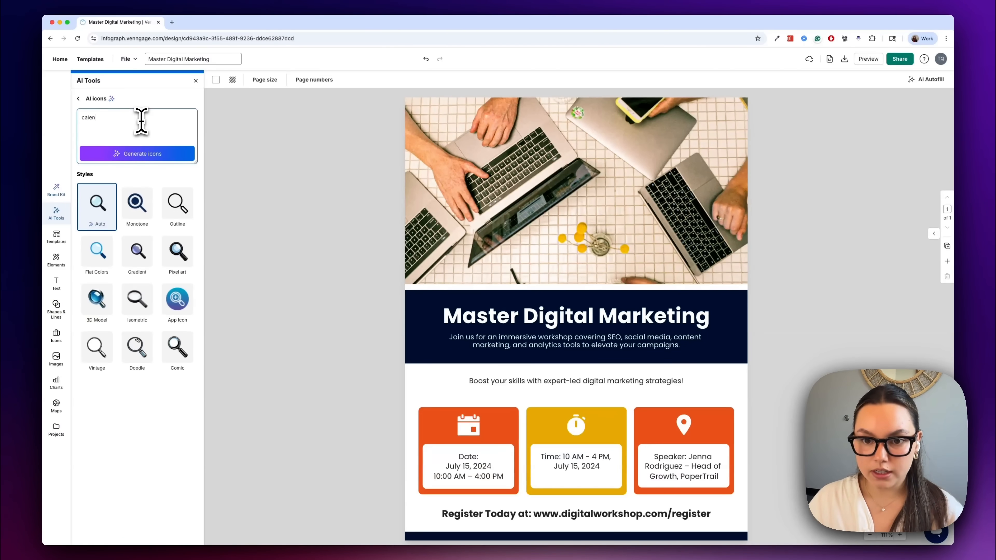
{"action": "type", "text": "dar"}
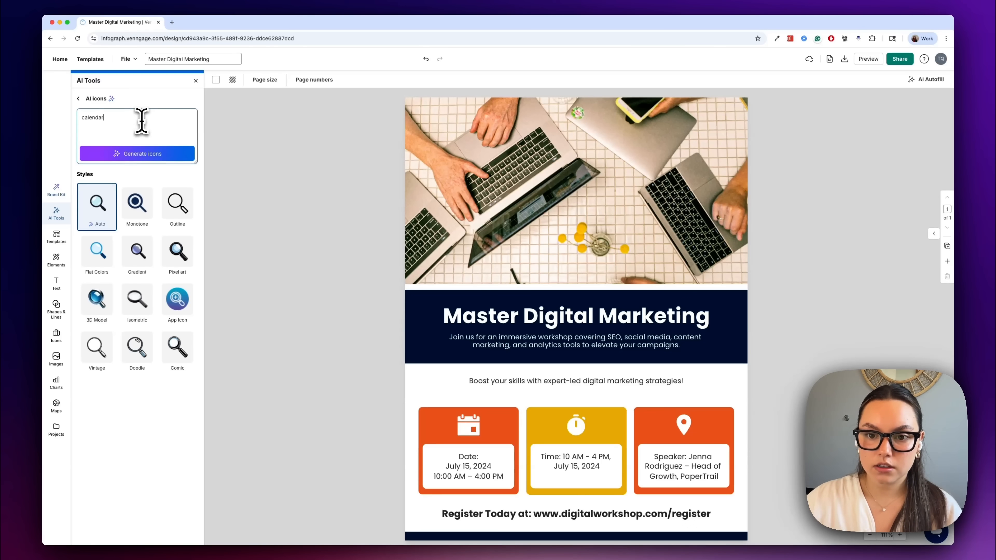
{"action": "left_click", "coordinate": [159, 154]}
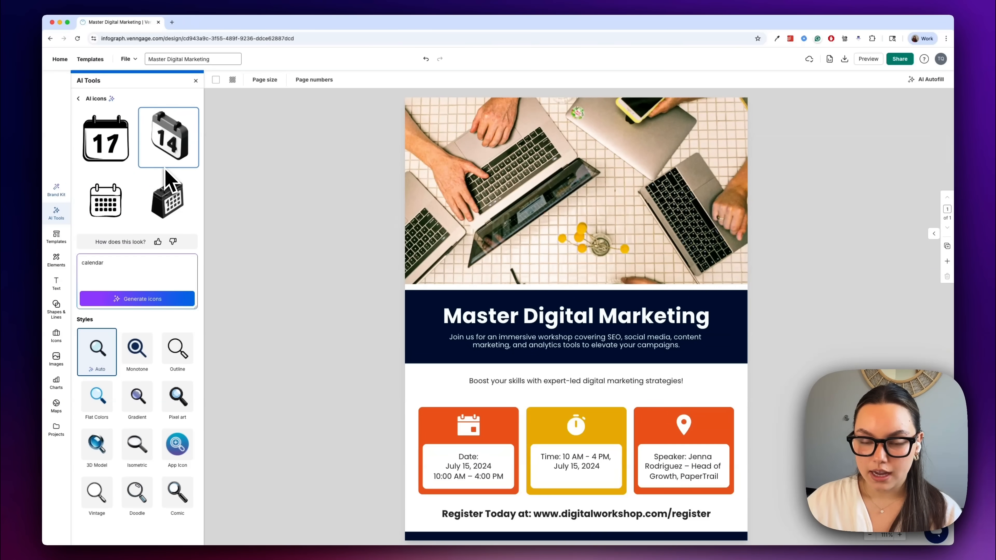
{"action": "left_click", "coordinate": [106, 198]}
{"action": "left_click_drag", "start_coordinate": [549, 229], "coordinate": [473, 442]}
Unlock and delete the original calendar icon on the Date card.
{"action": "left_click", "coordinate": [466, 419]}
{"action": "left_click", "coordinate": [472, 425]}
{"action": "left_click", "coordinate": [467, 423]}
{"action": "key", "text": "Delete"}
{"action": "left_click", "coordinate": [475, 431]}
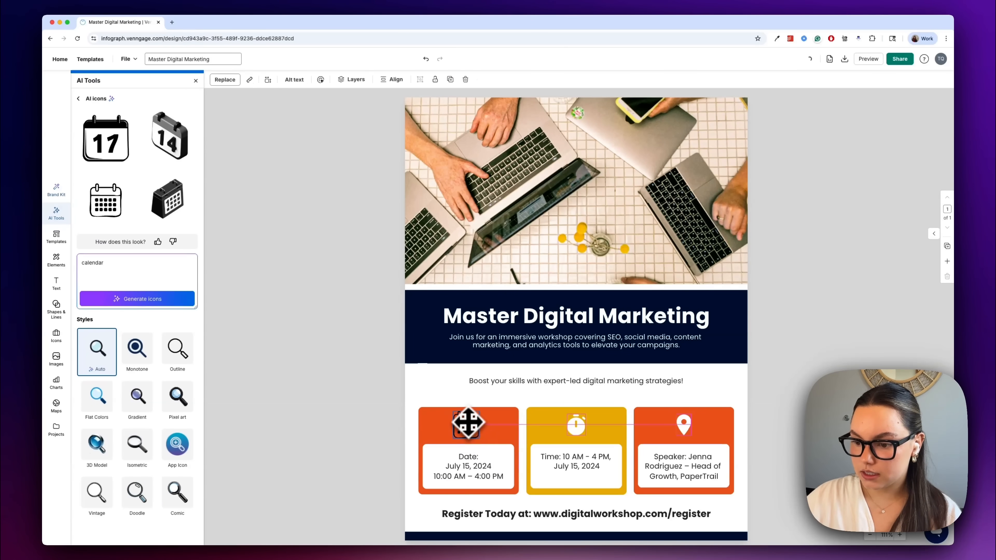
Generate 'timer' icons and fit the alarm-clock icon onto the Time card.
{"action": "double_click", "coordinate": [105, 265]}
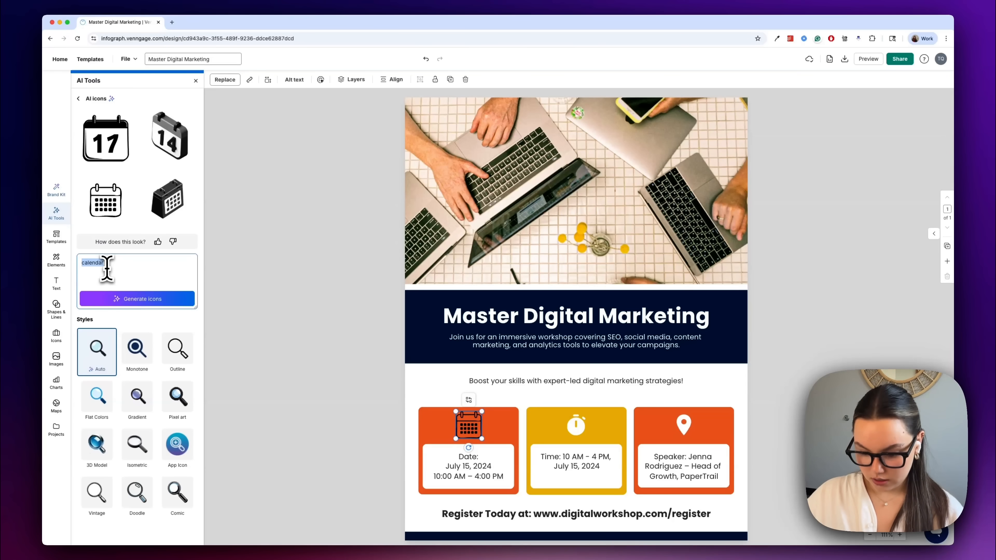
{"action": "type", "text": "timer"}
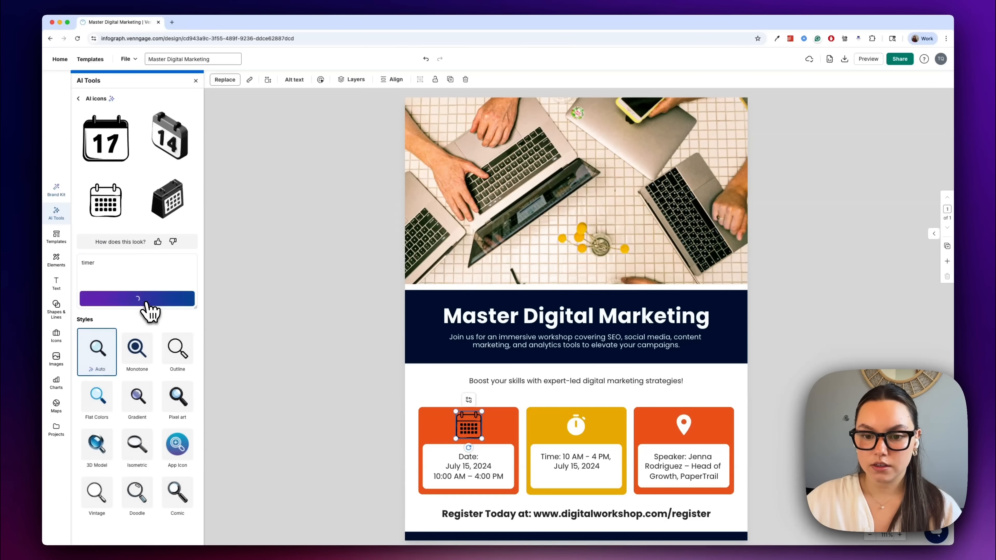
{"action": "left_click", "coordinate": [142, 301]}
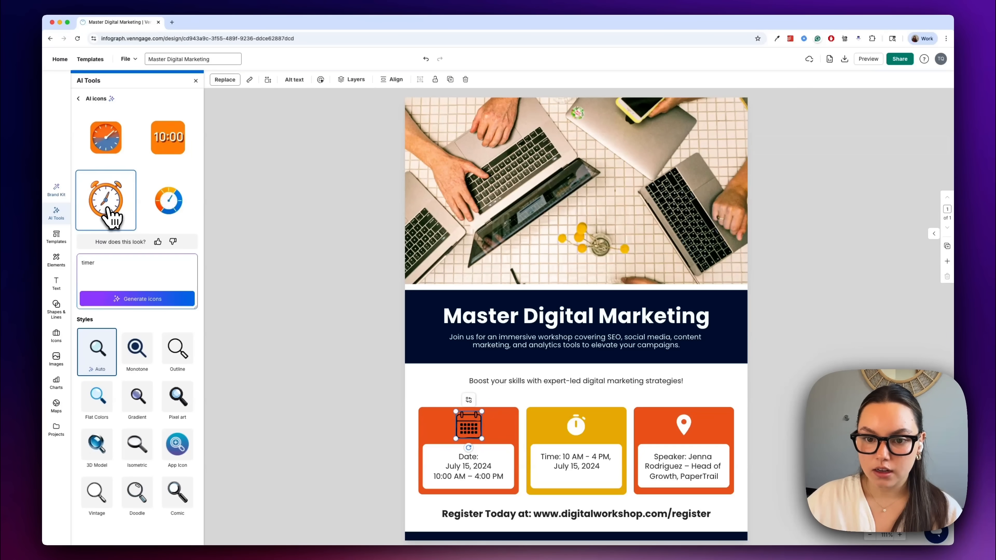
{"action": "left_click", "coordinate": [112, 217]}
{"action": "left_click_drag", "start_coordinate": [691, 240], "coordinate": [573, 431]}
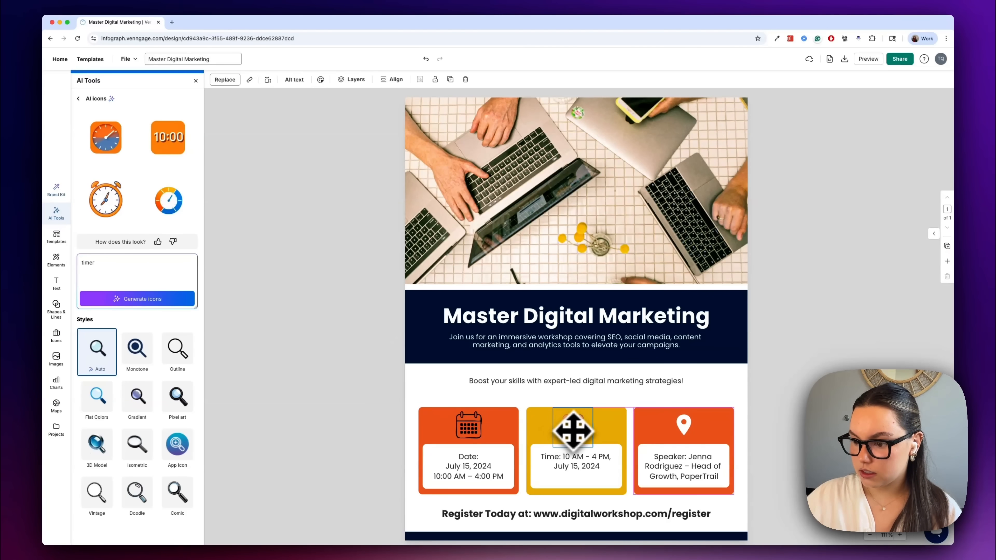
{"action": "left_click", "coordinate": [766, 387]}
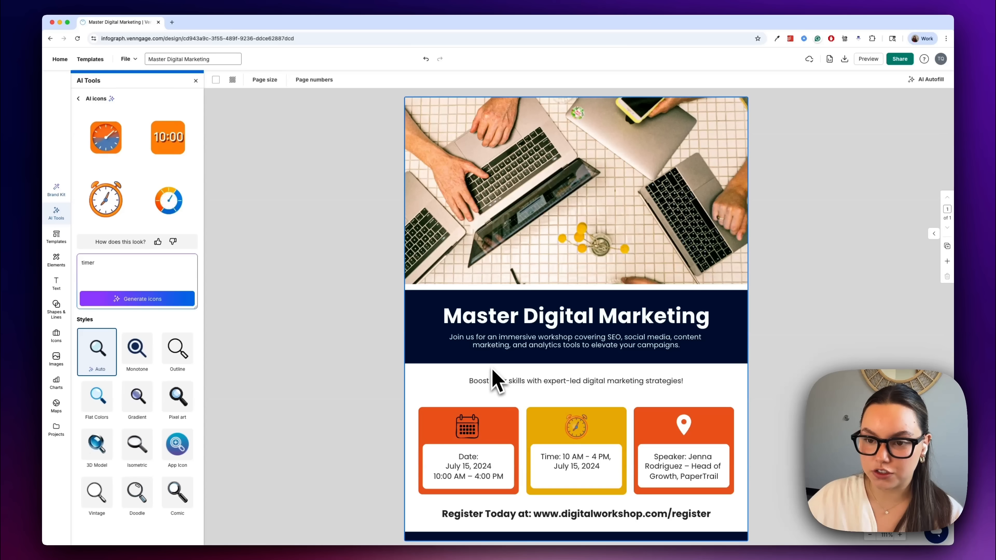
{"action": "left_click", "coordinate": [79, 99]}
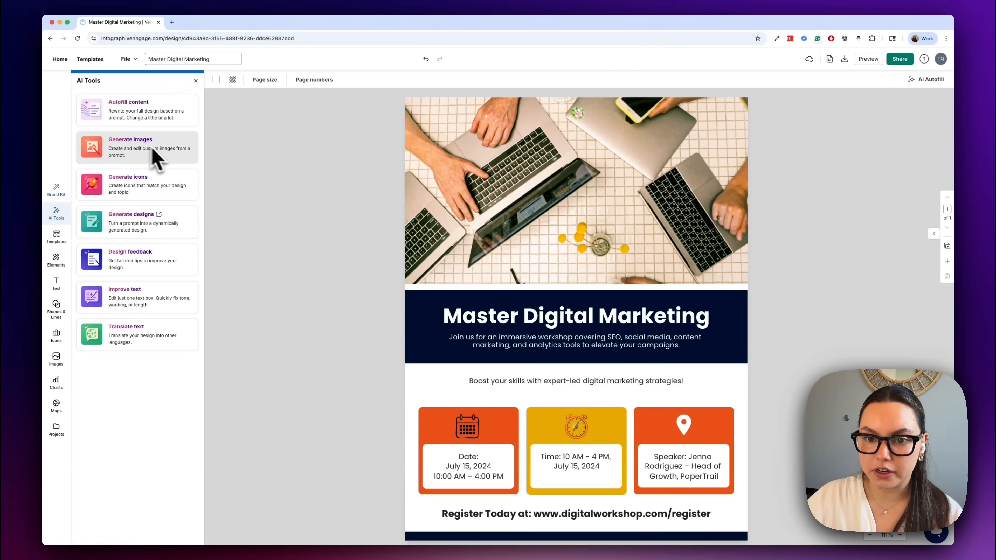
Have the AI rewrite the intro paragraph under the title with 'Make more professional'.
{"action": "left_click", "coordinate": [195, 81]}
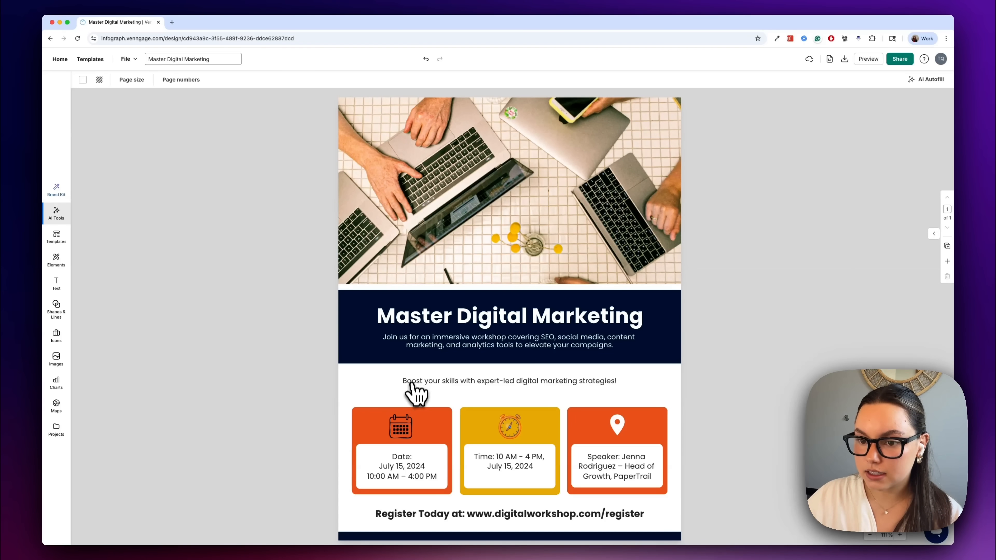
{"action": "left_click", "coordinate": [509, 345]}
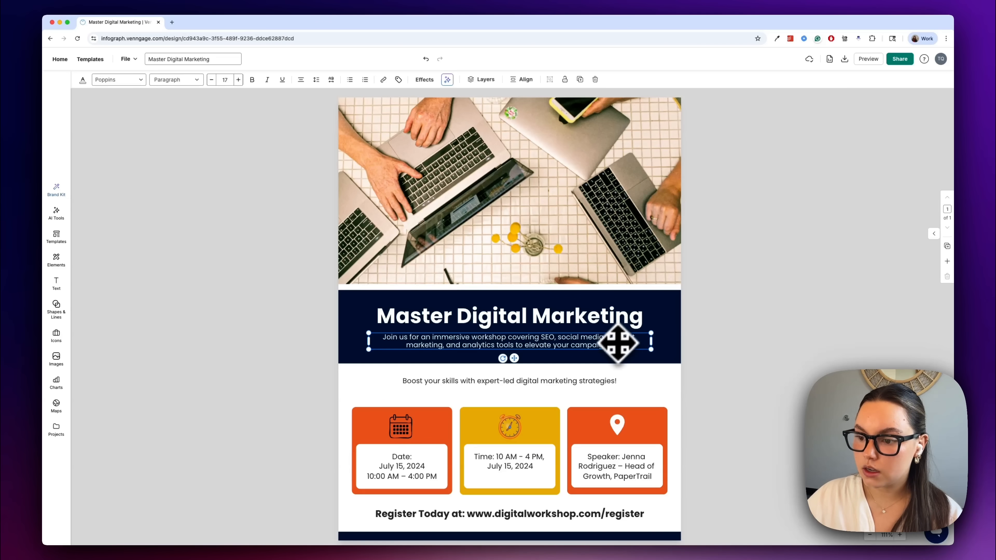
{"action": "left_click", "coordinate": [447, 80]}
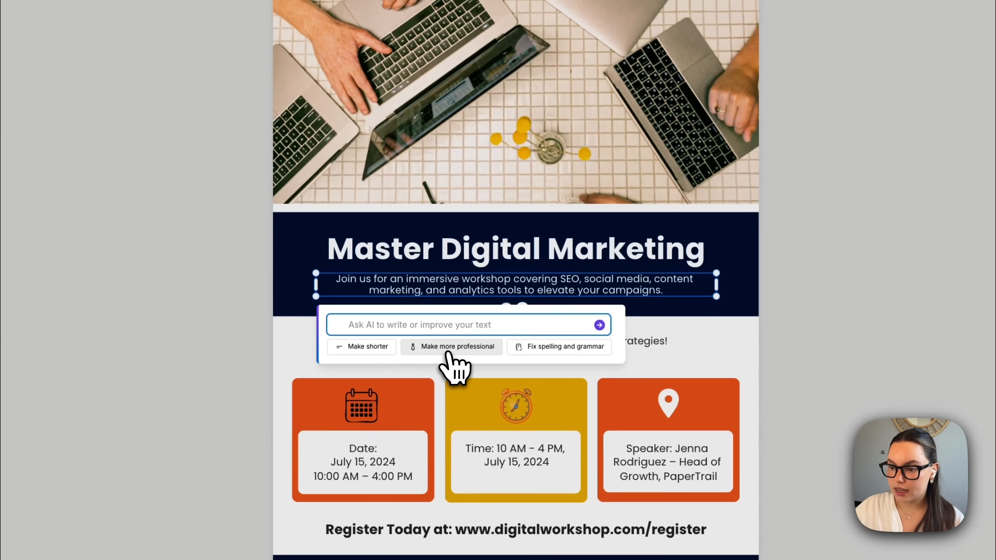
{"action": "left_click", "coordinate": [448, 352]}
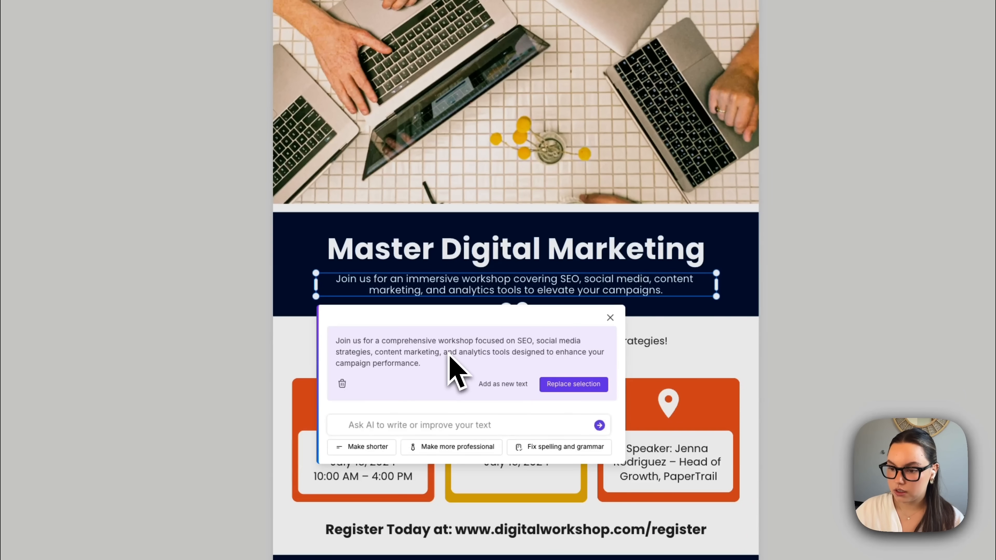